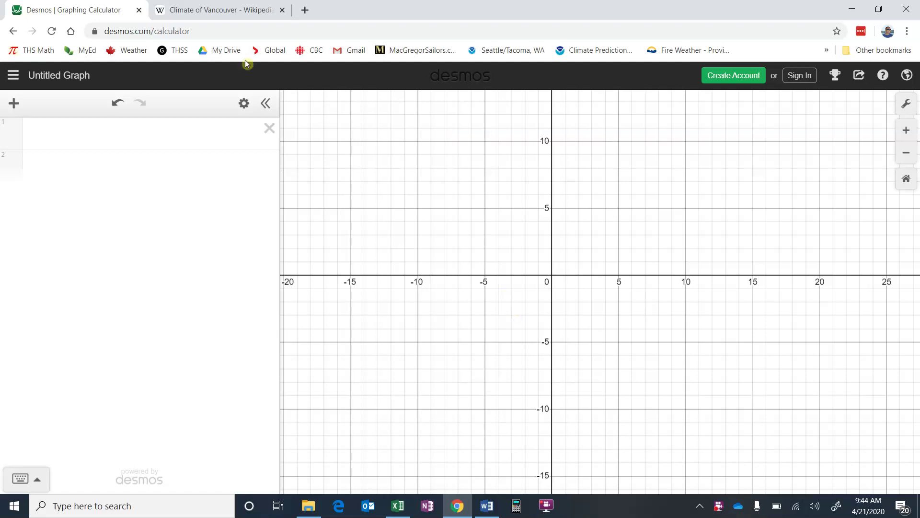
- Look over Vancouver's monthly climate table, then add an empty table to the graph
{"action": "left_click", "coordinate": [206, 10]}
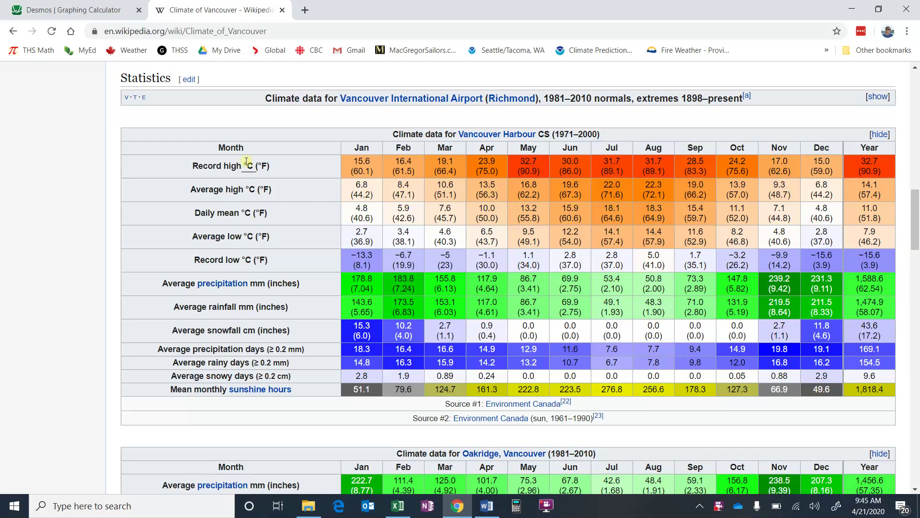
{"action": "left_click", "coordinate": [90, 10]}
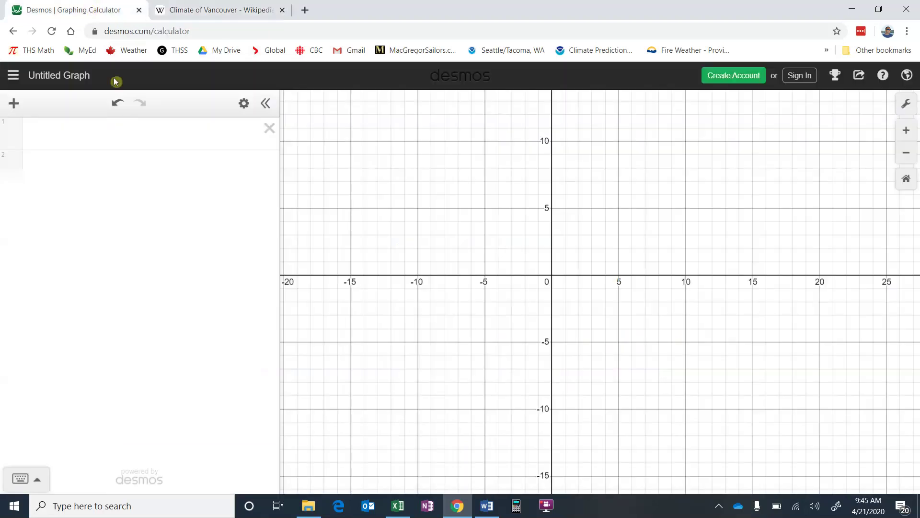
{"action": "left_click", "coordinate": [12, 104]}
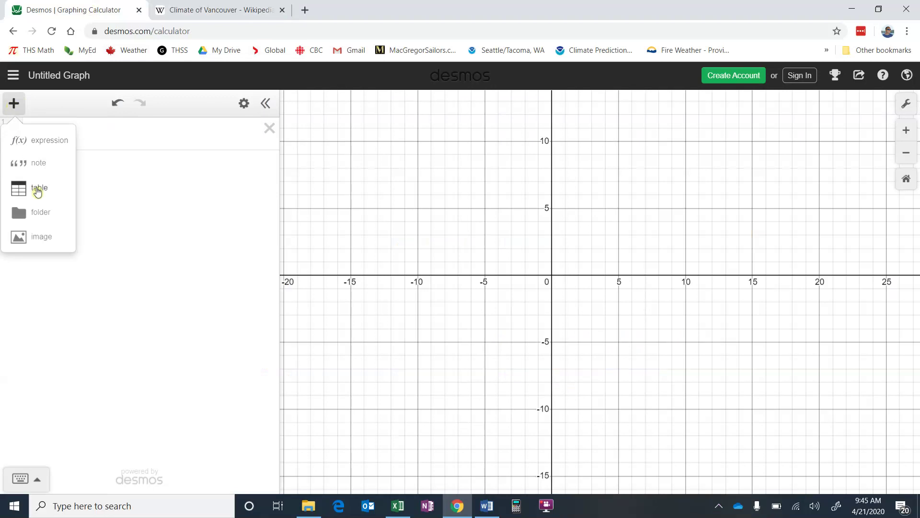
{"action": "left_click", "coordinate": [38, 191]}
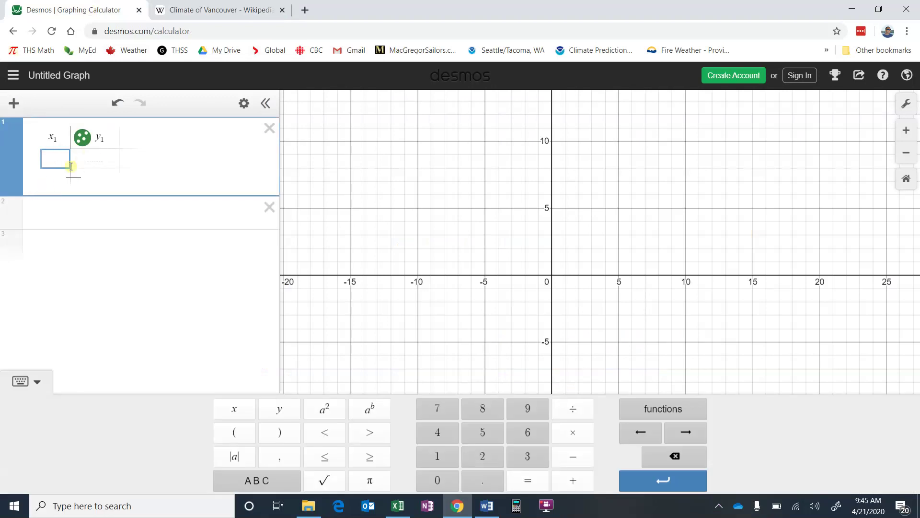
- Fill the x1 column with the month numbers 1 through 12
{"action": "type", "text": "1"}
{"action": "key", "text": "Return"}
{"action": "type", "text": "2"}
{"action": "key", "text": "Return"}
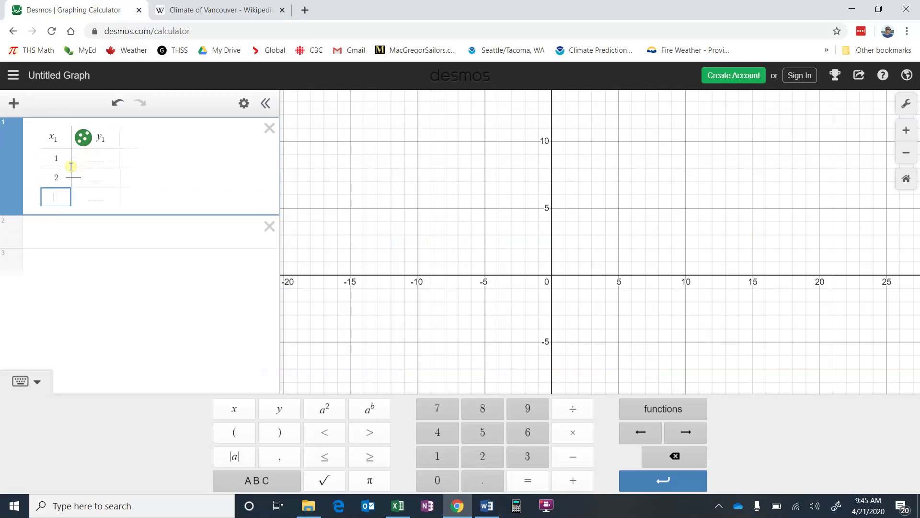
{"action": "type", "text": "3"}
{"action": "key", "text": "Return"}
{"action": "type", "text": "4"}
{"action": "key", "text": "Return"}
{"action": "type", "text": "5"}
{"action": "key", "text": "Return"}
{"action": "type", "text": "6"}
{"action": "key", "text": "Return"}
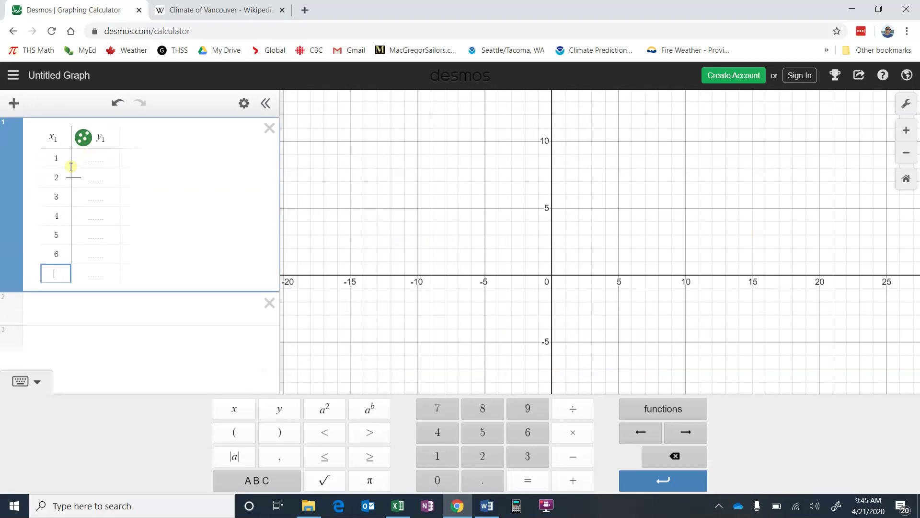
{"action": "type", "text": "7"}
{"action": "key", "text": "Return"}
{"action": "type", "text": "8"}
{"action": "key", "text": "Return"}
{"action": "type", "text": "9"}
{"action": "key", "text": "Return"}
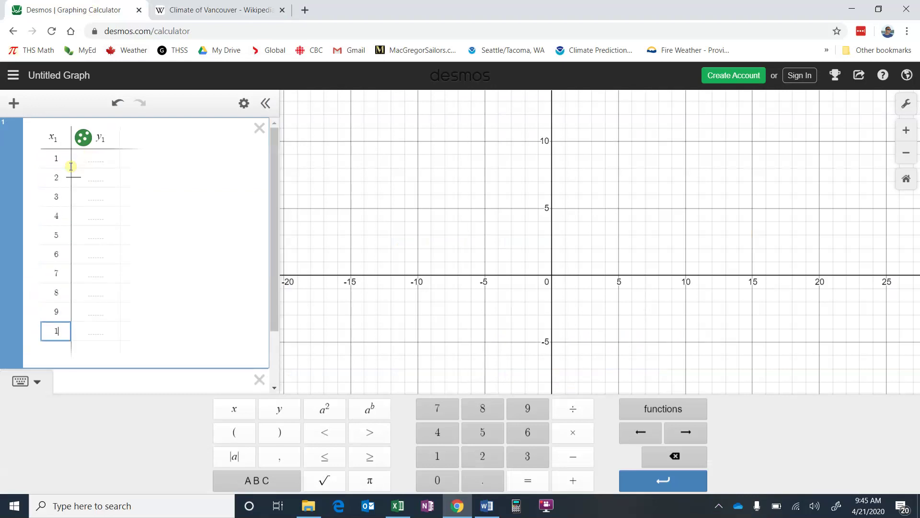
{"action": "type", "text": "10"}
{"action": "key", "text": "Return"}
{"action": "type", "text": "11"}
{"action": "key", "text": "Return"}
{"action": "type", "text": "12"}
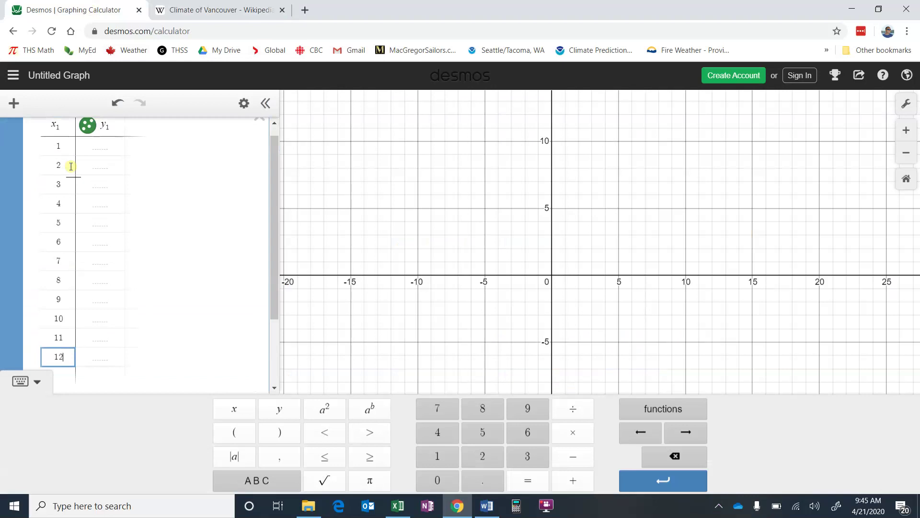
- Enter the January–March highs 6.8, 8.4 and 10.6 in y1, checking Wikipedia
{"action": "left_click", "coordinate": [112, 148]}
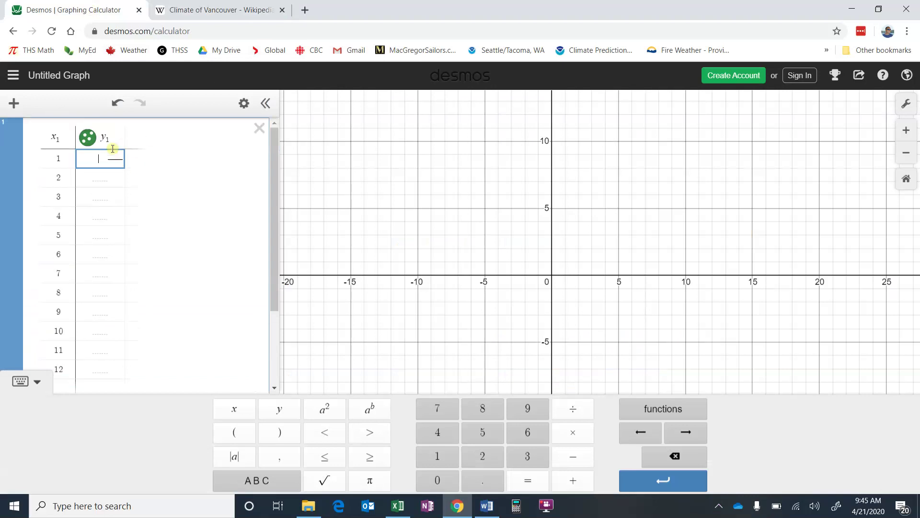
{"action": "left_click", "coordinate": [219, 11]}
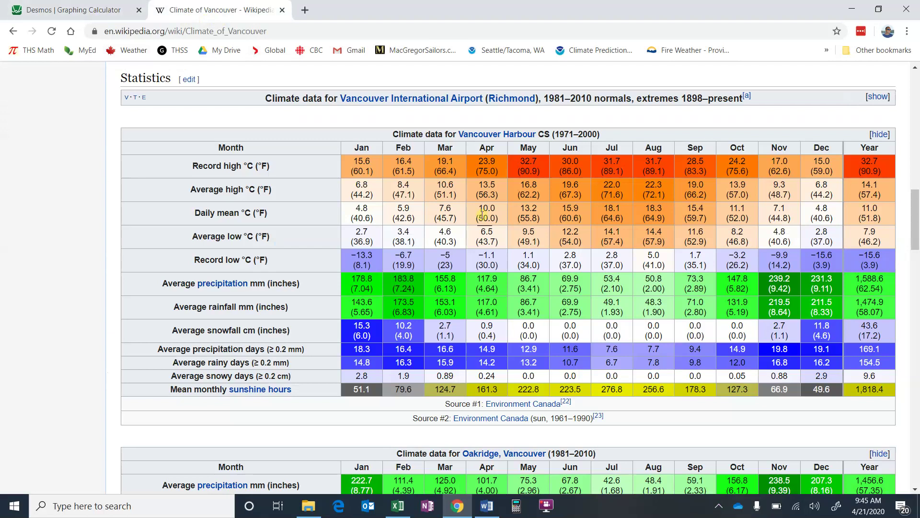
{"action": "left_click", "coordinate": [56, 10]}
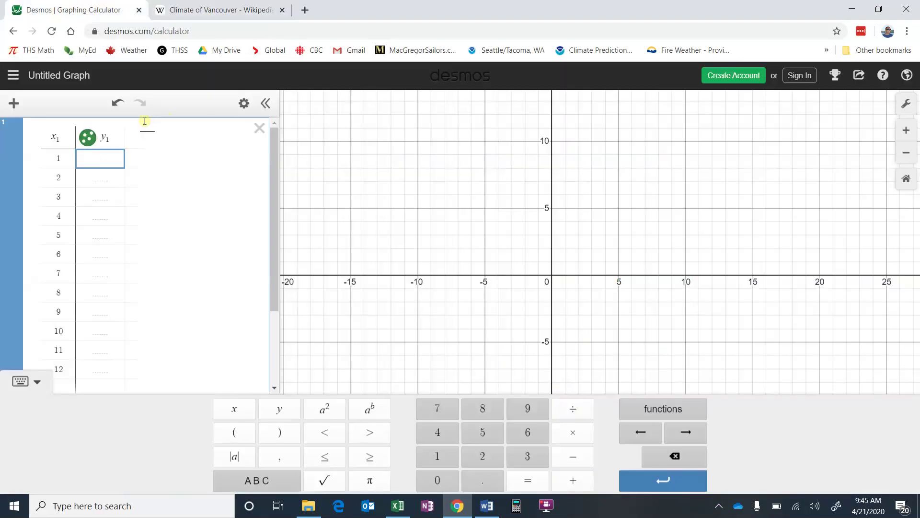
{"action": "type", "text": "6.8"}
{"action": "key", "text": "Return"}
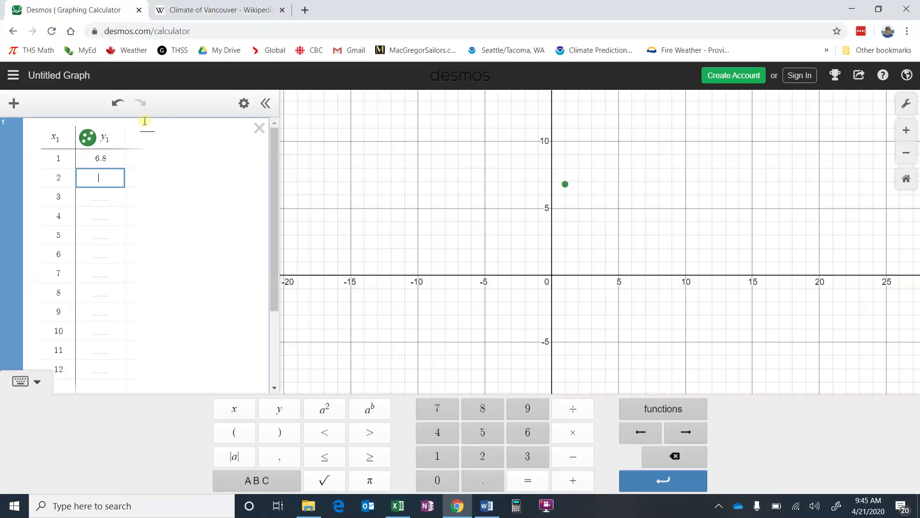
{"action": "type", "text": "8.4"}
{"action": "key", "text": "Return"}
{"action": "type", "text": "1"}
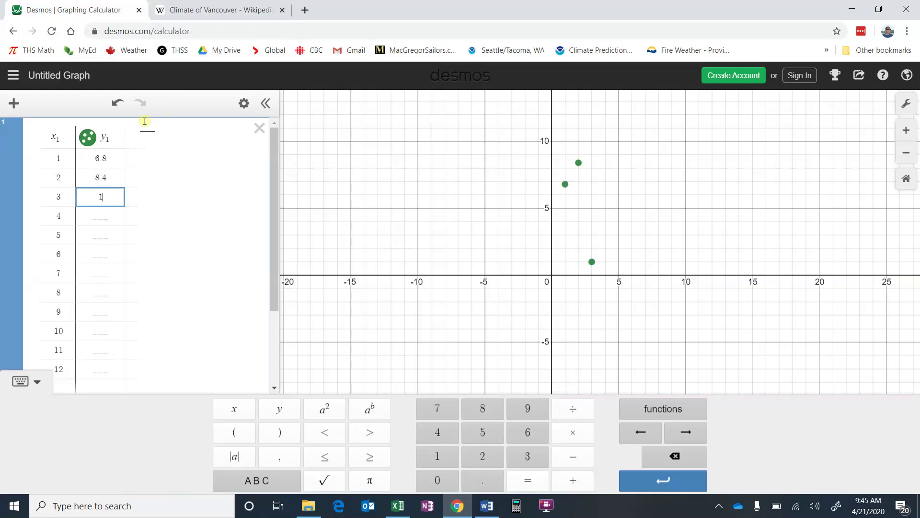
{"action": "type", "text": "0.6"}
{"action": "key", "text": "Return"}
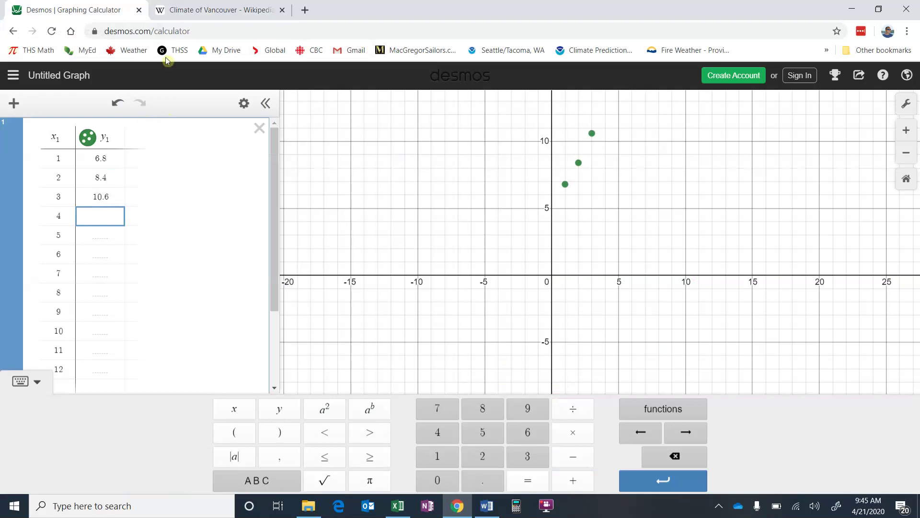
- Enter the April and May highs 13.5 and 16.8, fixing a typo in 13.5
{"action": "left_click", "coordinate": [220, 5]}
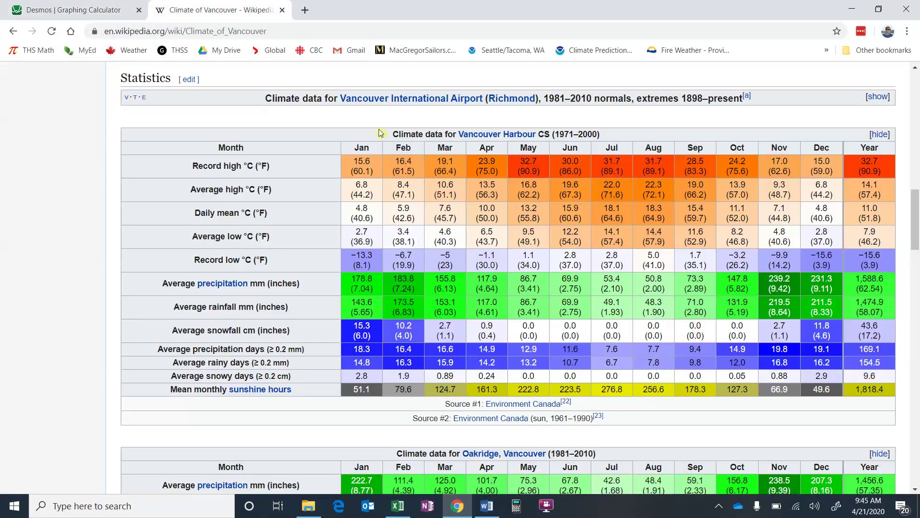
{"action": "left_click", "coordinate": [106, 8]}
{"action": "type", "text": "13.6"}
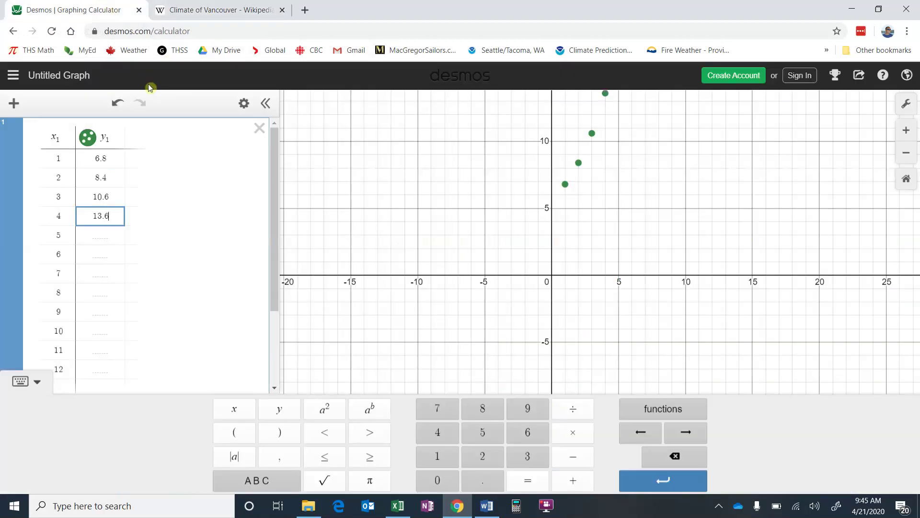
{"action": "key", "text": "BackSpace"}
{"action": "type", "text": "5"}
{"action": "key", "text": "Return"}
{"action": "type", "text": "16.8"}
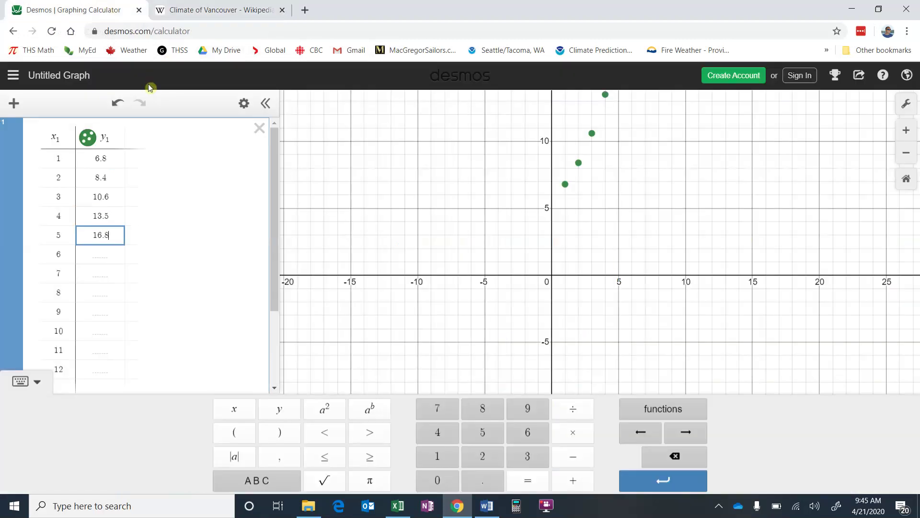
{"action": "key", "text": "Up"}
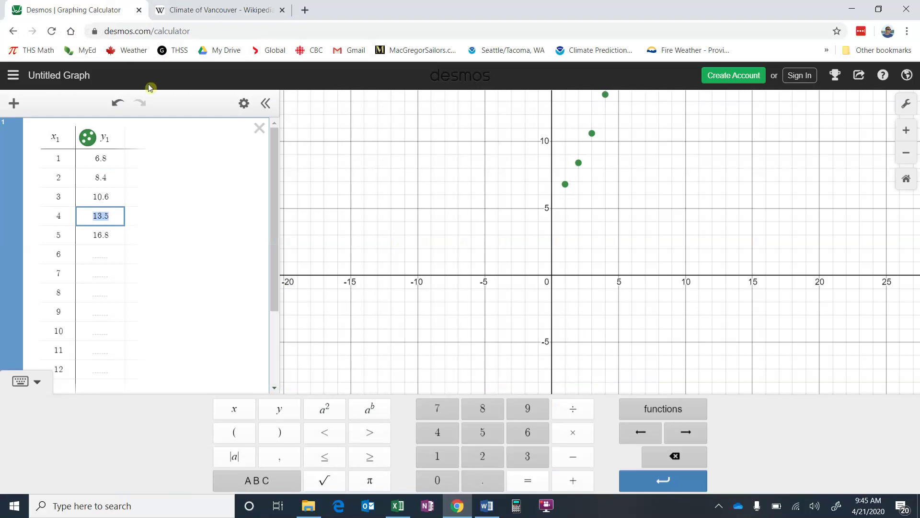
{"action": "key", "text": "Down"}
{"action": "key", "text": "Down"}
- Enter the June–August highs 19.6, 22 and 22.3 from the Wikipedia table
{"action": "left_click", "coordinate": [228, 11]}
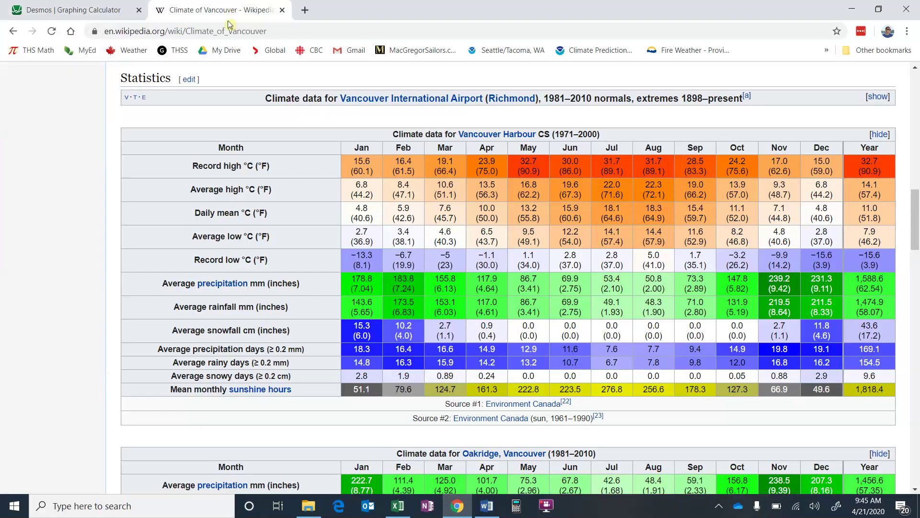
{"action": "left_click", "coordinate": [120, 14]}
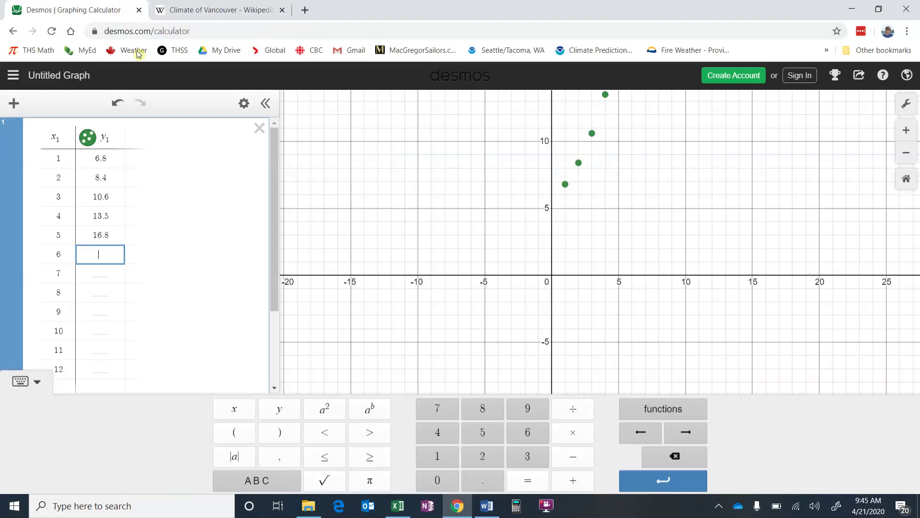
{"action": "type", "text": "19.6"}
{"action": "key", "text": "Return"}
{"action": "type", "text": "22"}
{"action": "key", "text": "Return"}
{"action": "type", "text": "2"}
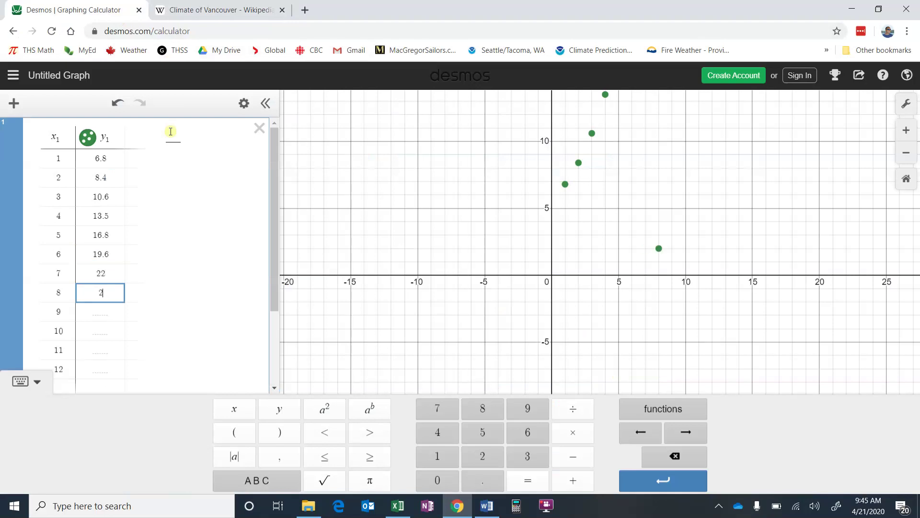
{"action": "type", "text": "2.3"}
{"action": "key", "text": "Return"}
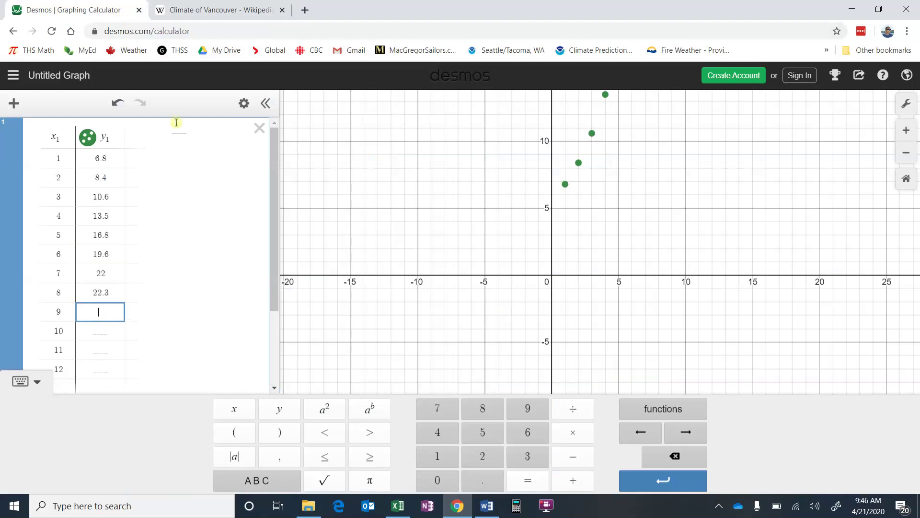
- Enter the September–December highs 19, 13.9, 9.3 and 6.8 in y1
{"action": "left_click", "coordinate": [212, 9]}
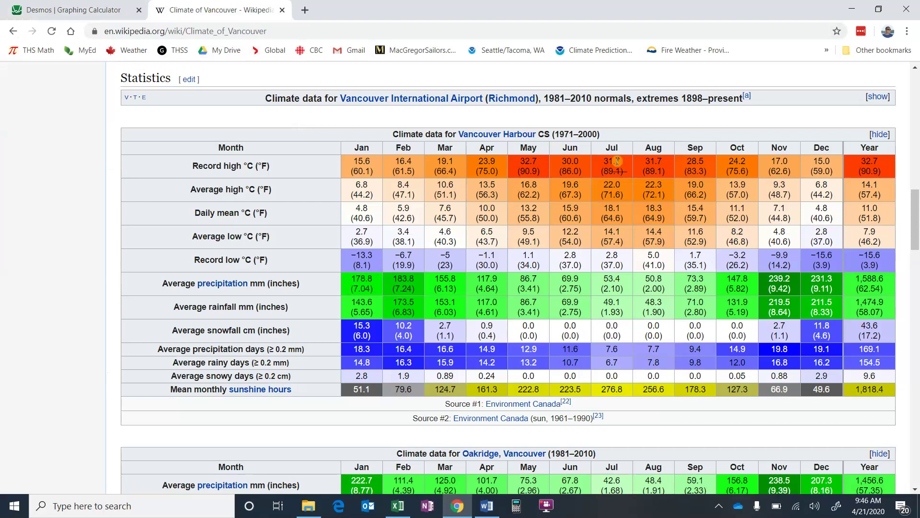
{"action": "left_click", "coordinate": [73, 5]}
{"action": "type", "text": "19"}
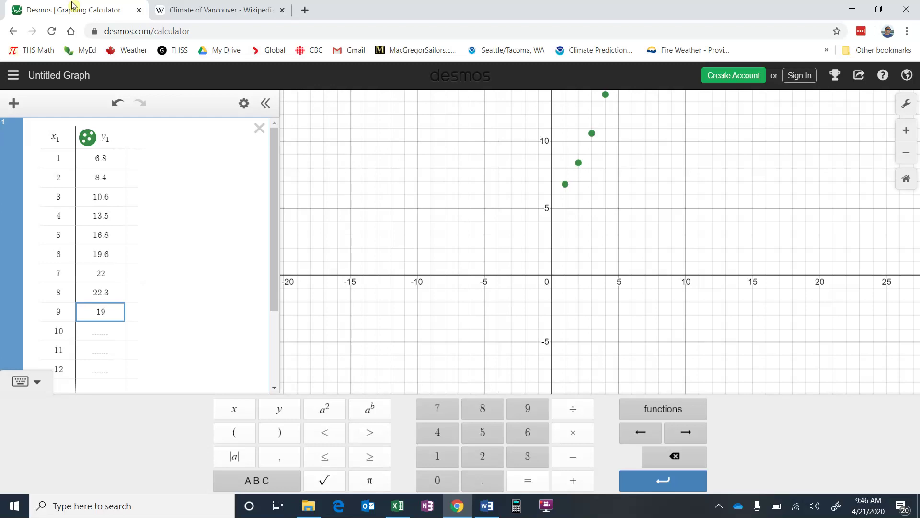
{"action": "key", "text": "Return"}
{"action": "type", "text": "13.9"}
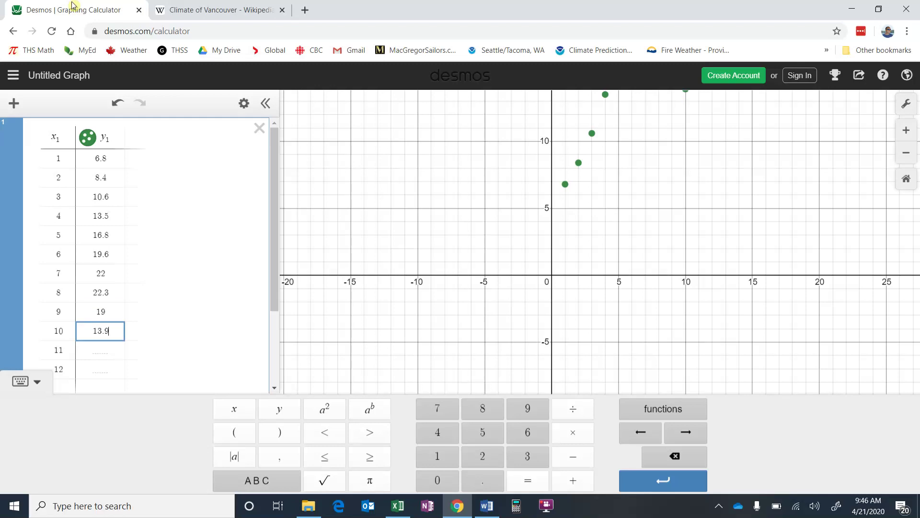
{"action": "key", "text": "Return"}
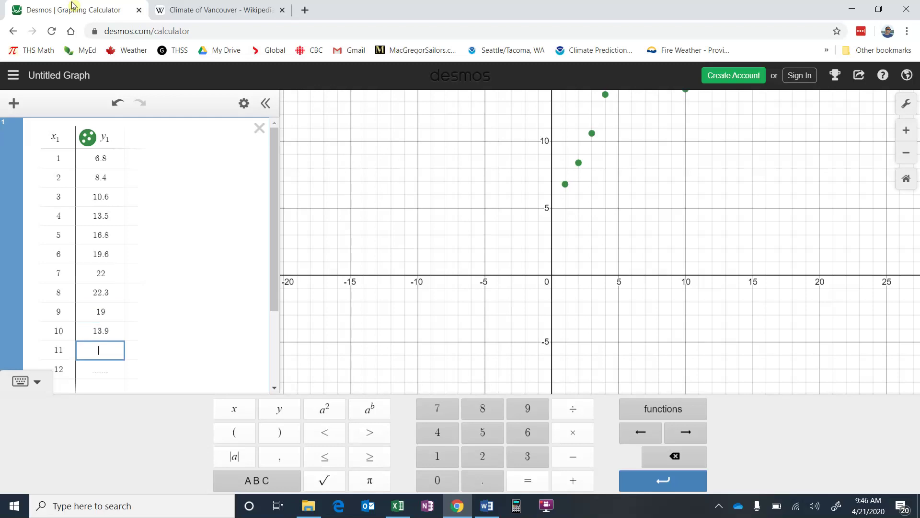
{"action": "left_click", "coordinate": [182, 10]}
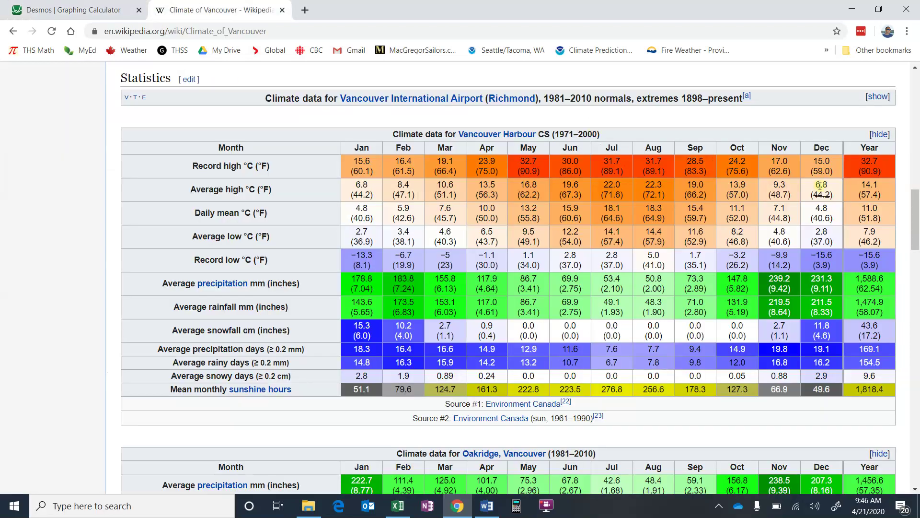
{"action": "left_click", "coordinate": [53, 10]}
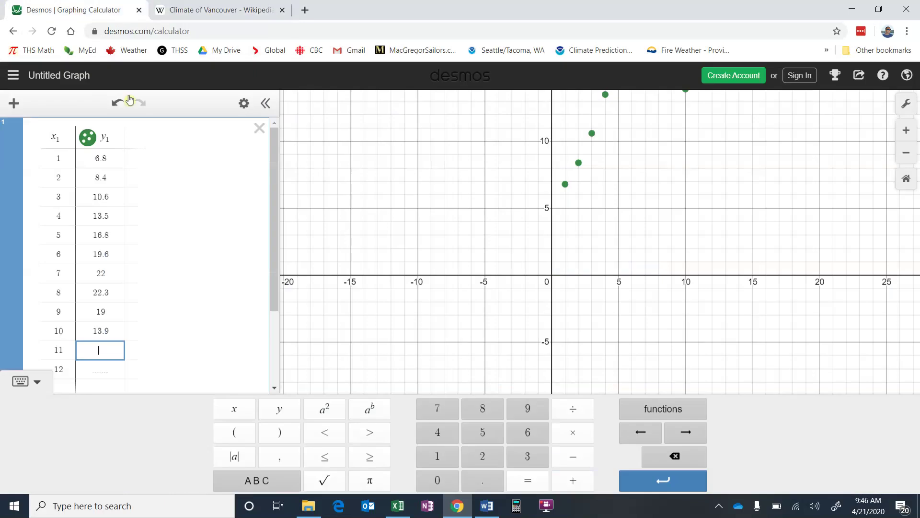
{"action": "type", "text": "9.3"}
{"action": "key", "text": "Return"}
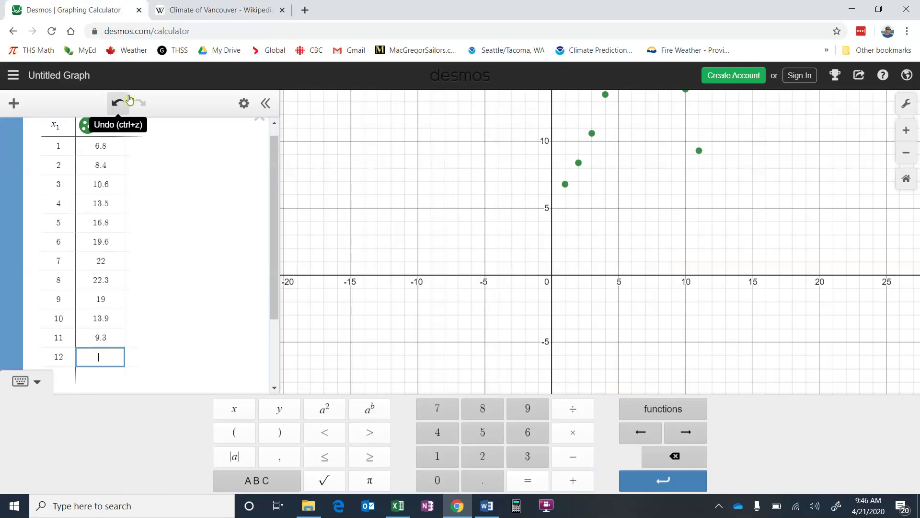
{"action": "type", "text": "6.8"}
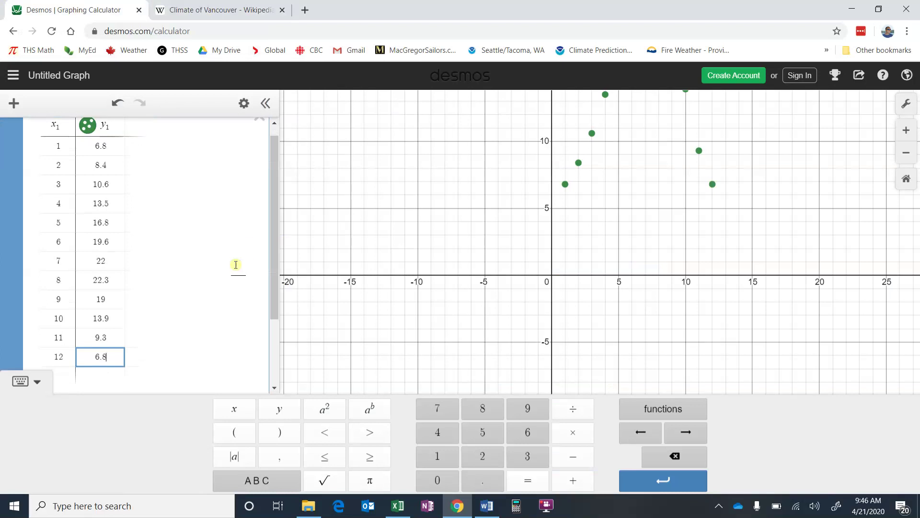
- Pan, zoom and stretch the y-axis so all twelve points show, with y up to about 25
{"action": "left_click", "coordinate": [209, 307]}
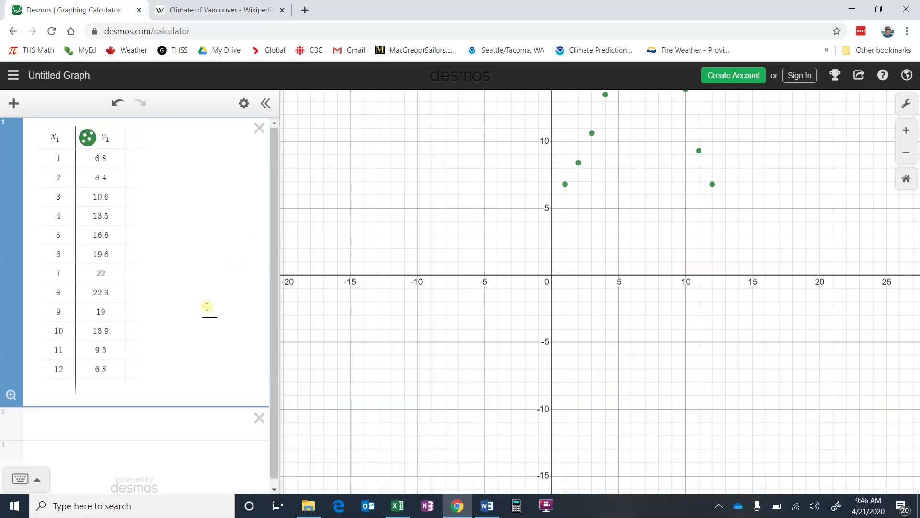
{"action": "left_click_drag", "start_coordinate": [362, 280], "coordinate": [277, 432]}
{"action": "scroll", "coordinate": [515, 404], "scroll_direction": "up", "scroll_amount": 3}
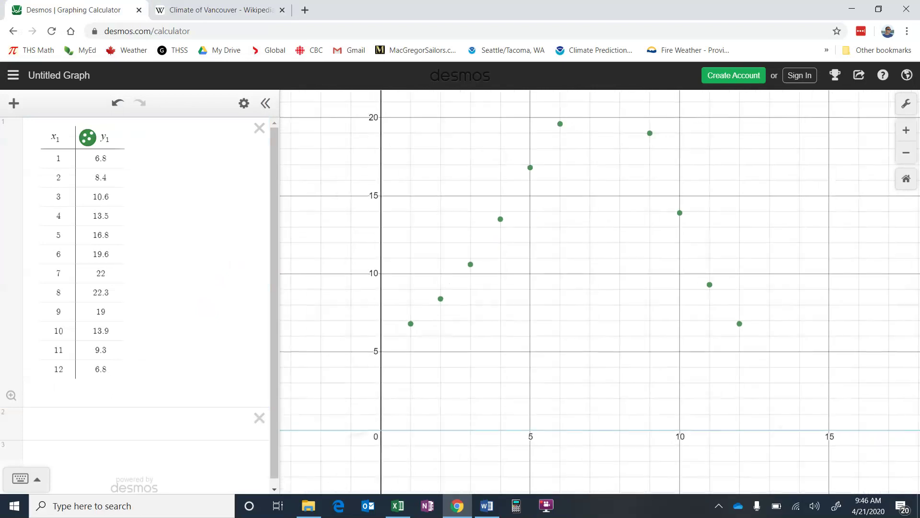
{"action": "left_click_drag", "start_coordinate": [346, 367], "coordinate": [346, 381]}
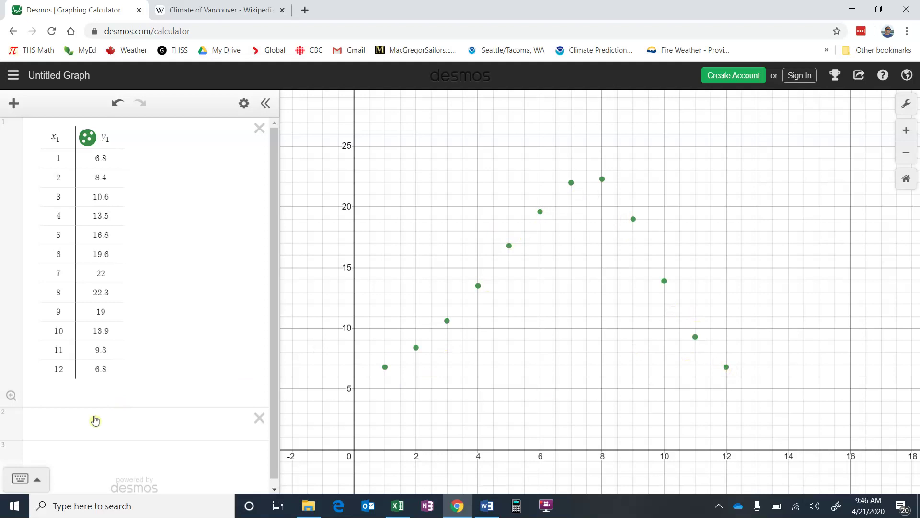
- Enter the regression y1 ~ a sin(b(x1 − c)) + d below the table, giving R² = 0.9792
{"action": "left_click", "coordinate": [59, 422]}
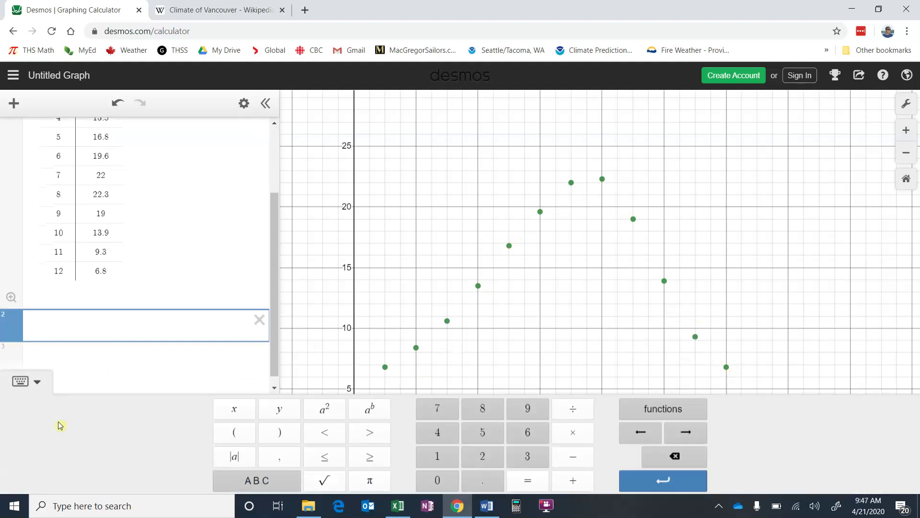
{"action": "type", "text": "y_1"}
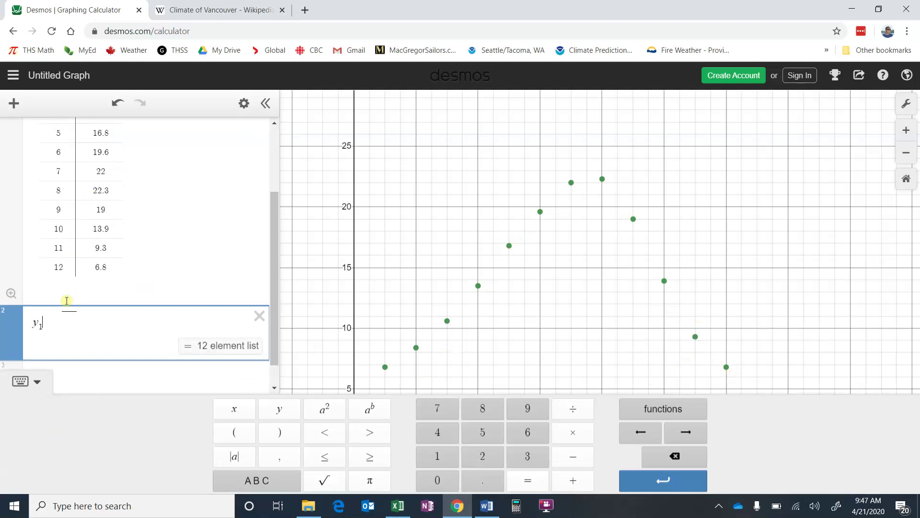
{"action": "type", "text": "~"}
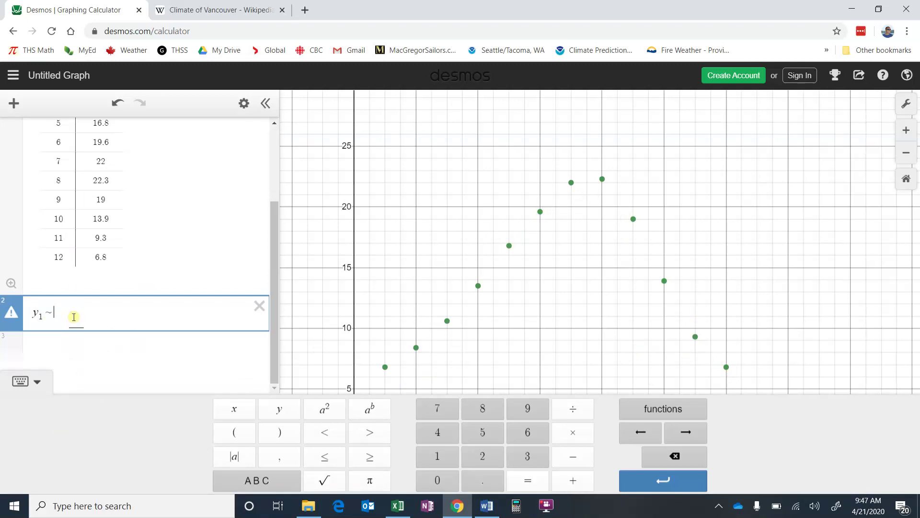
{"action": "type", "text": "asin(b("}
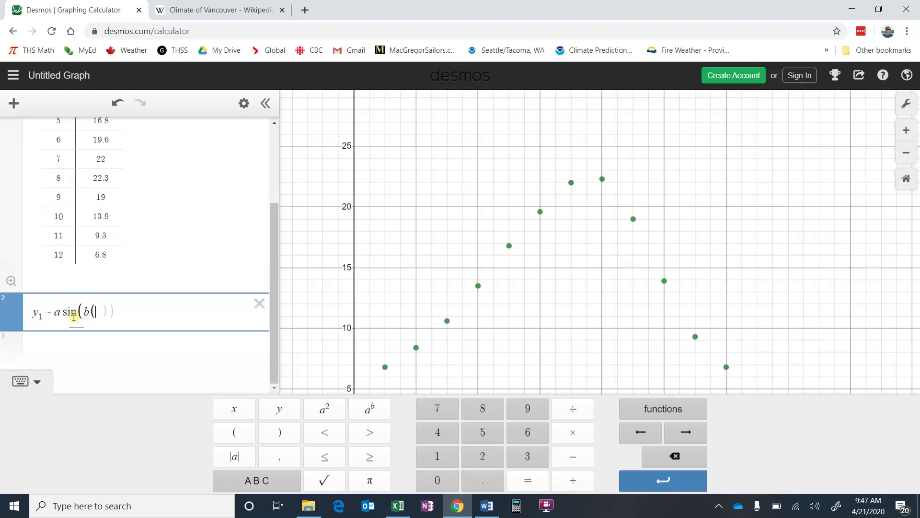
{"action": "type", "text": "x1"}
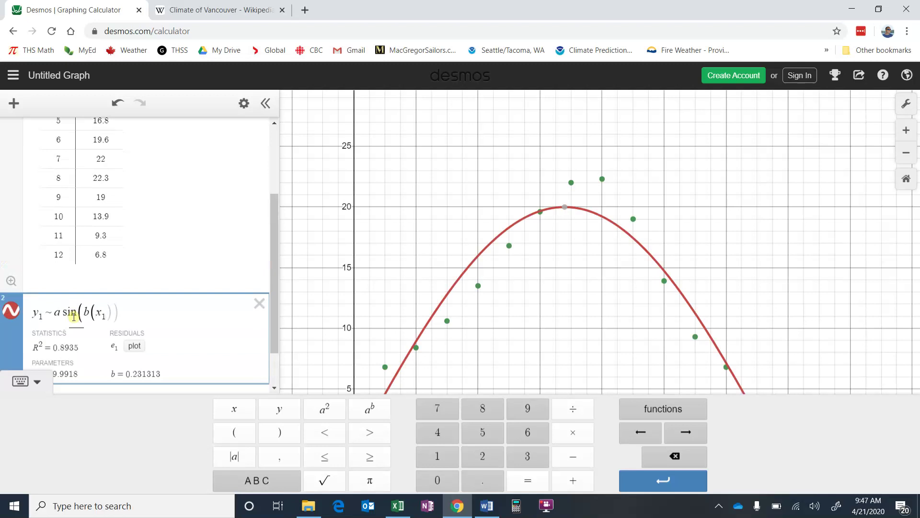
{"action": "type", "text": "-c"}
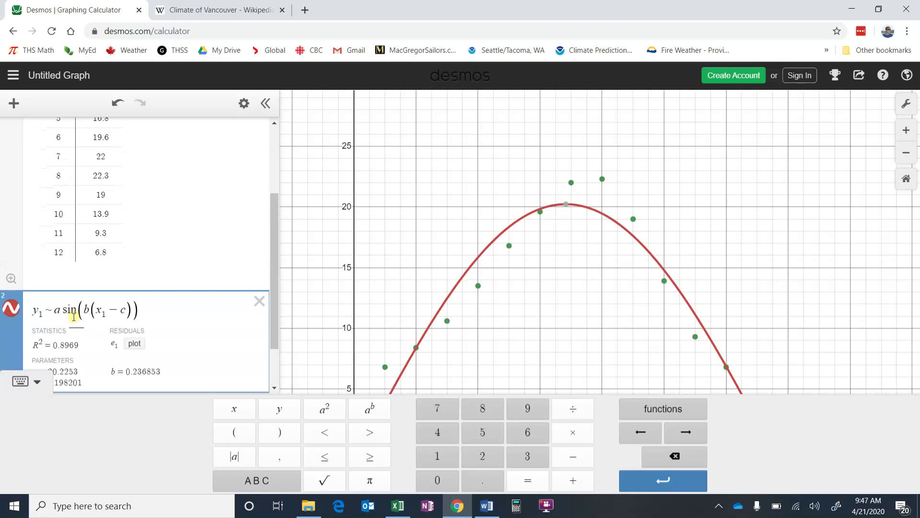
{"action": "type", "text": "+d"}
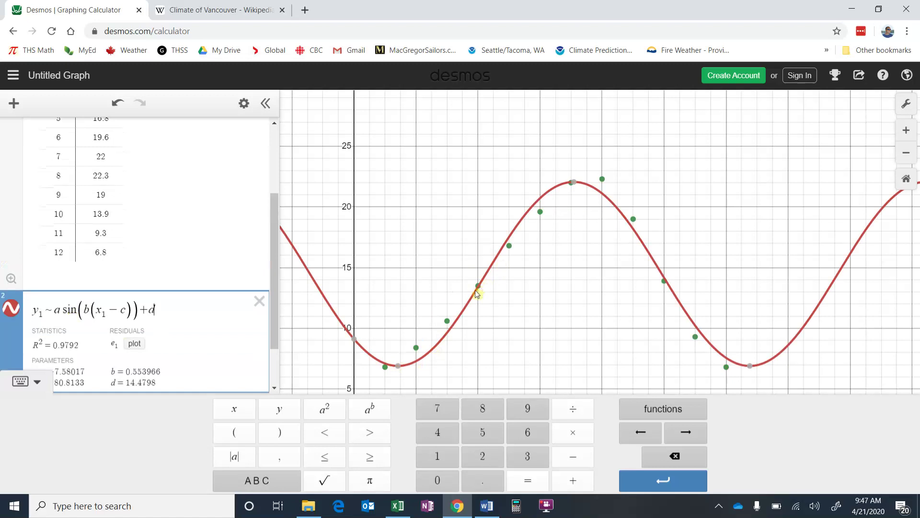
- Review the fitted values a = −7.58017, b = 0.553966, c = −80.8133, d = 14.4798 and scroll to empty row 3
{"action": "mouse_move", "coordinate": [401, 367]}
{"action": "scroll", "coordinate": [271, 282], "scroll_direction": "down", "scroll_amount": 1}
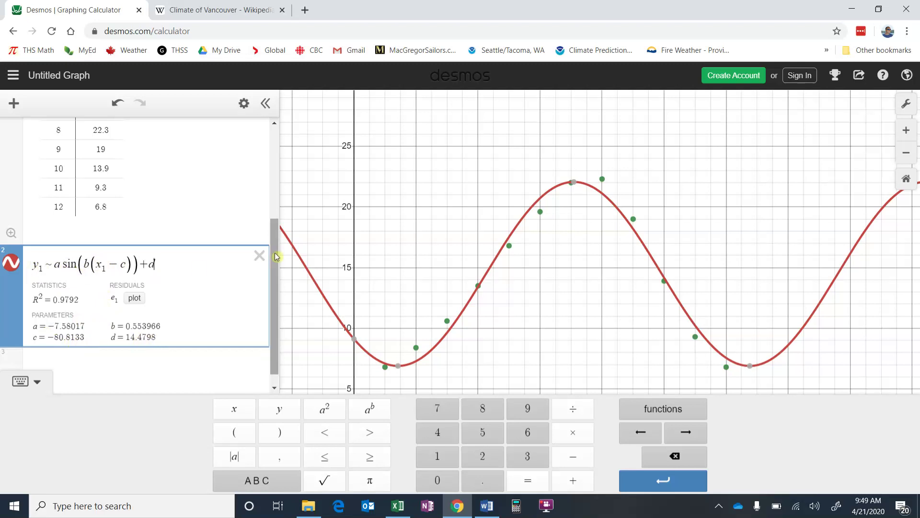
{"action": "scroll", "coordinate": [277, 256], "scroll_direction": "down", "scroll_amount": 1}
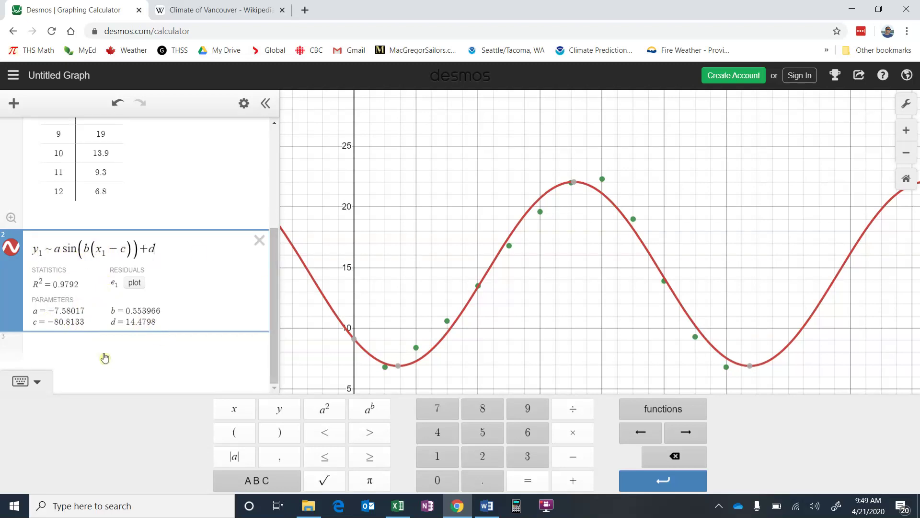
- Add the line x = 3.2 and read its crossing with the sine fit at (3.2, 10.304)
{"action": "left_click", "coordinate": [87, 352]}
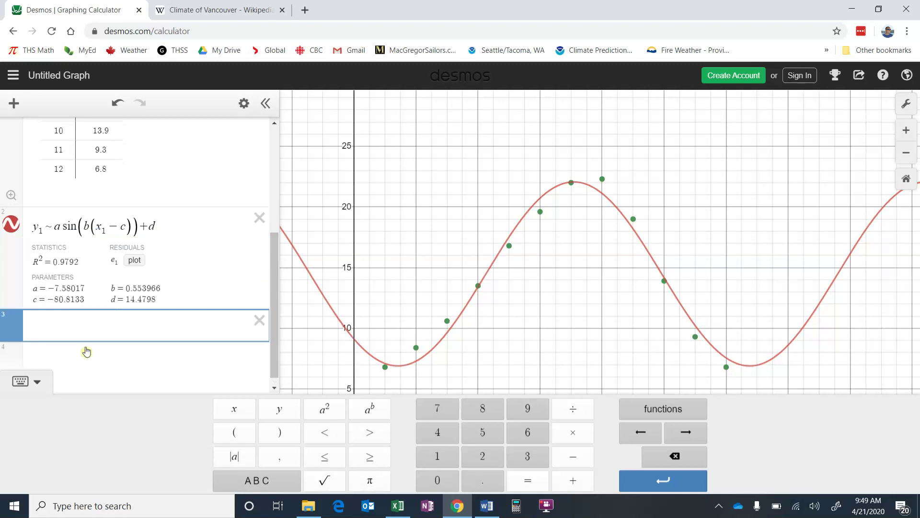
{"action": "type", "text": "x = 3.2"}
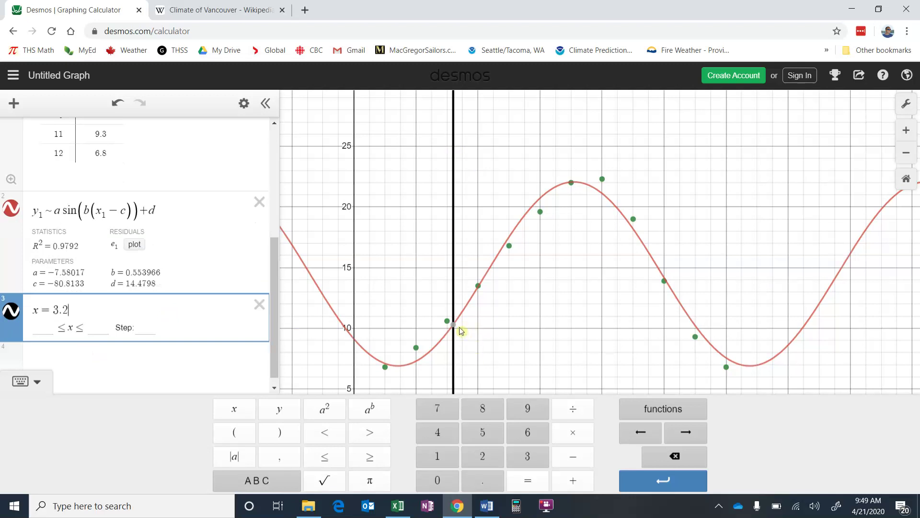
{"action": "mouse_move", "coordinate": [457, 329]}
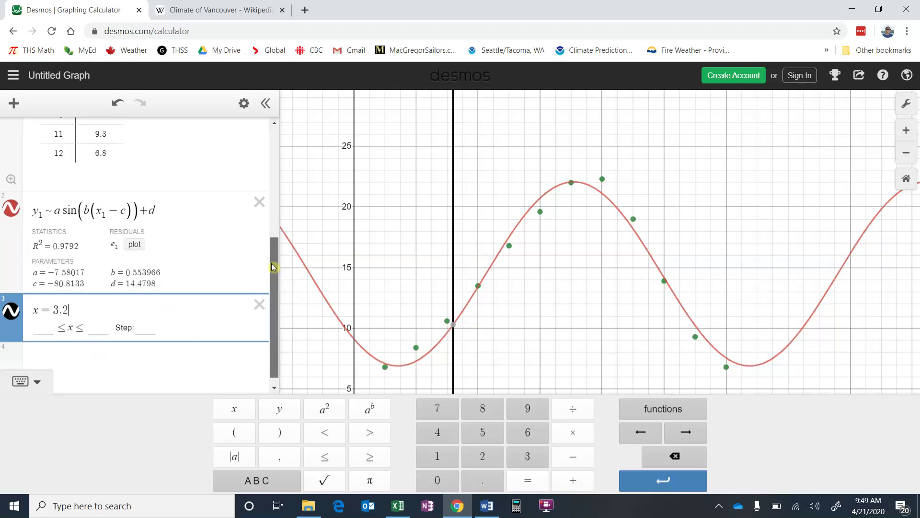
{"action": "scroll", "coordinate": [214, 144], "scroll_direction": "up", "scroll_amount": 5}
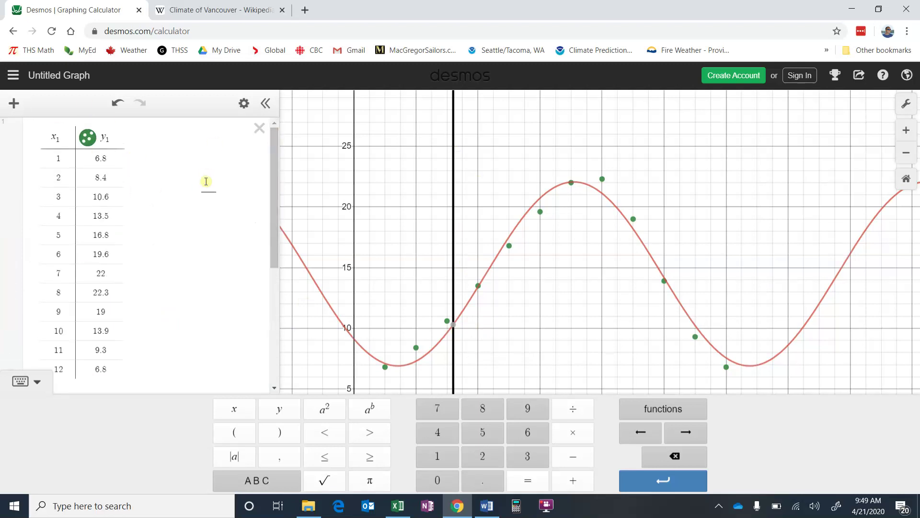
{"action": "left_click_drag", "start_coordinate": [276, 163], "coordinate": [280, 276]}
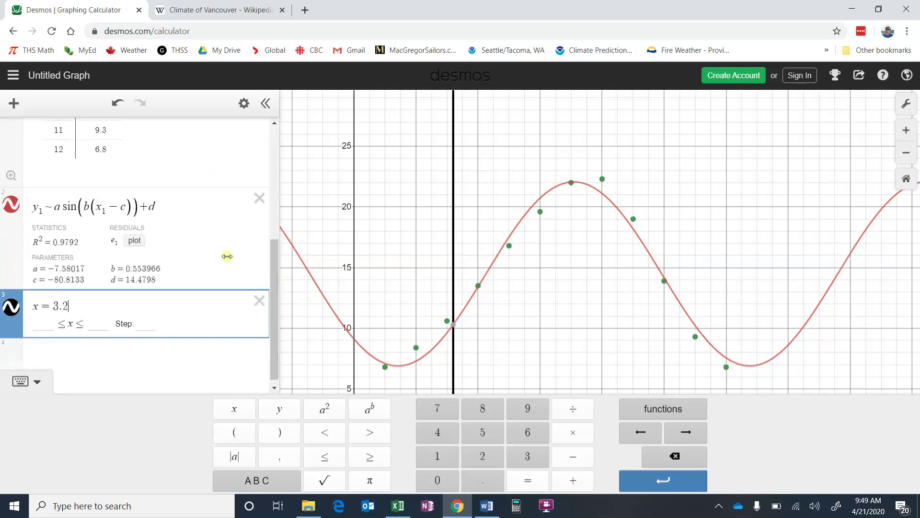